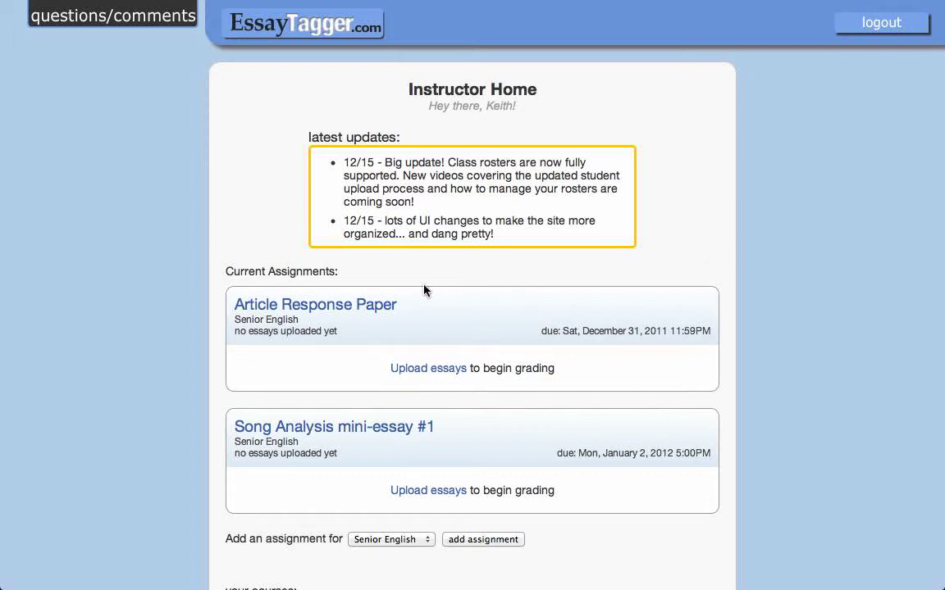
left_click(355, 304)
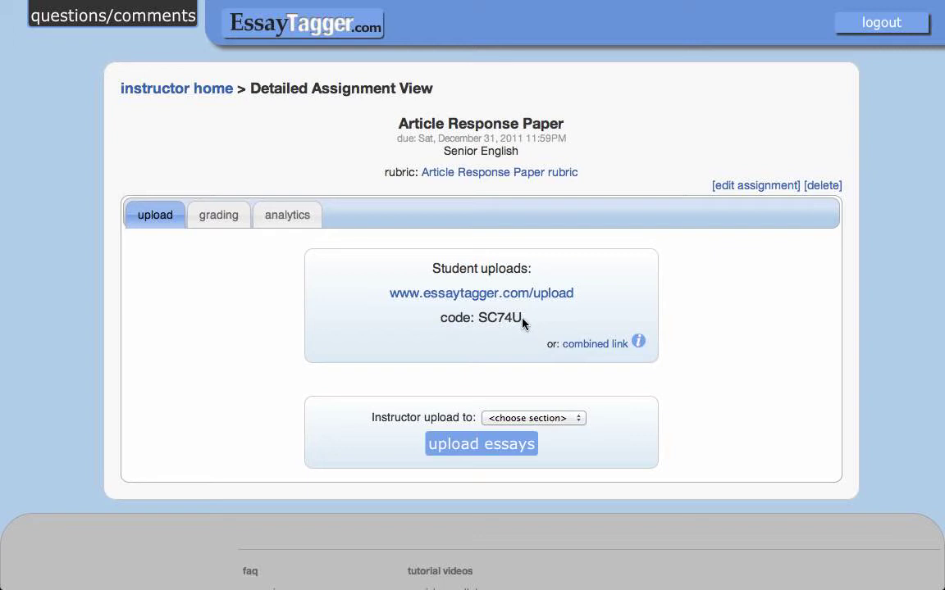
left_click_drag(523, 323, 480, 321)
left_click(236, 128)
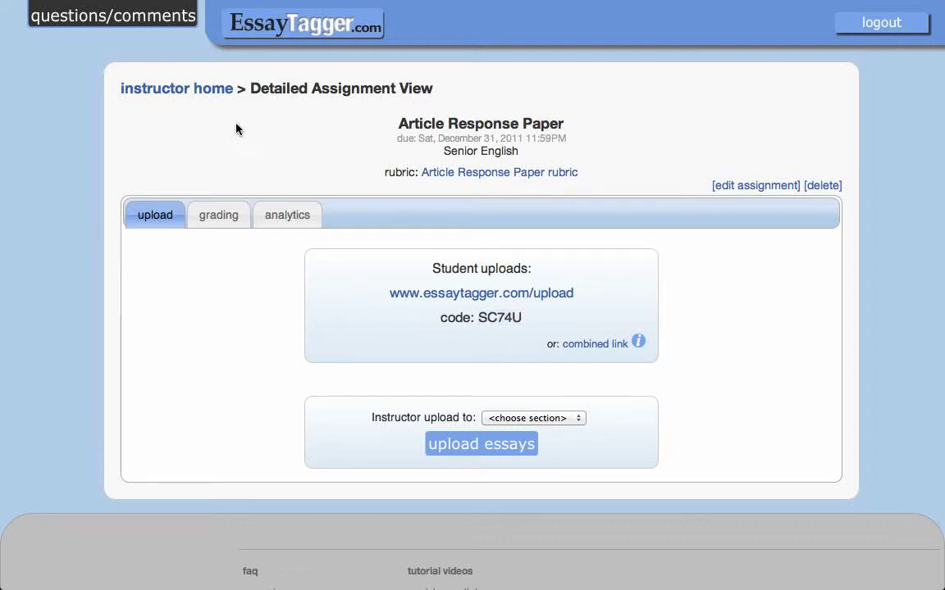
left_click(199, 92)
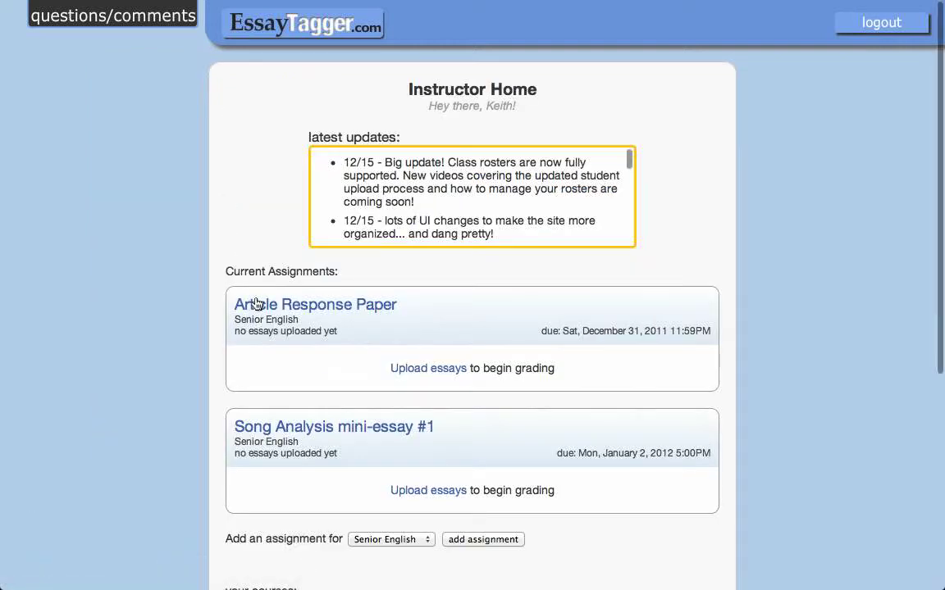
left_click(350, 428)
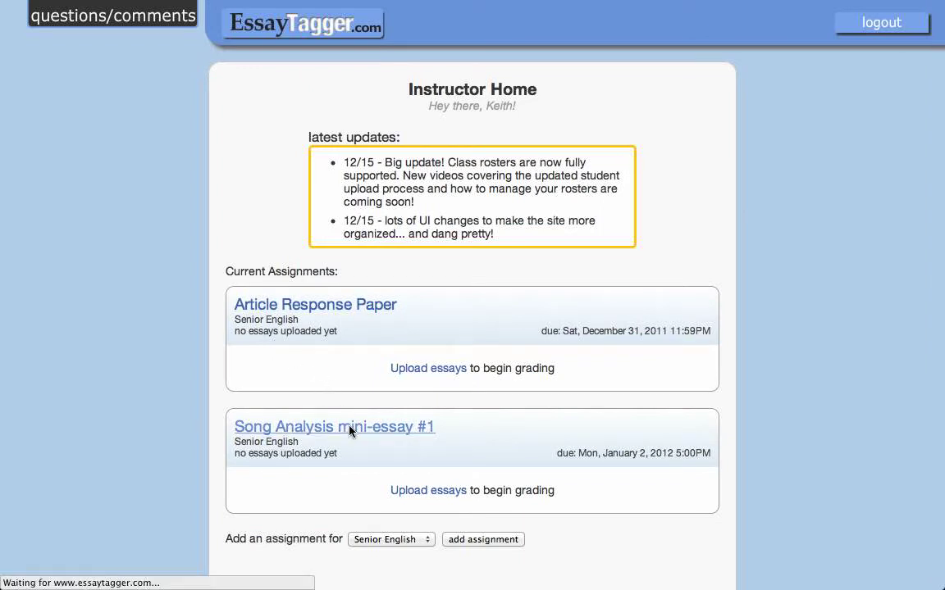
left_click_drag(523, 317, 480, 317)
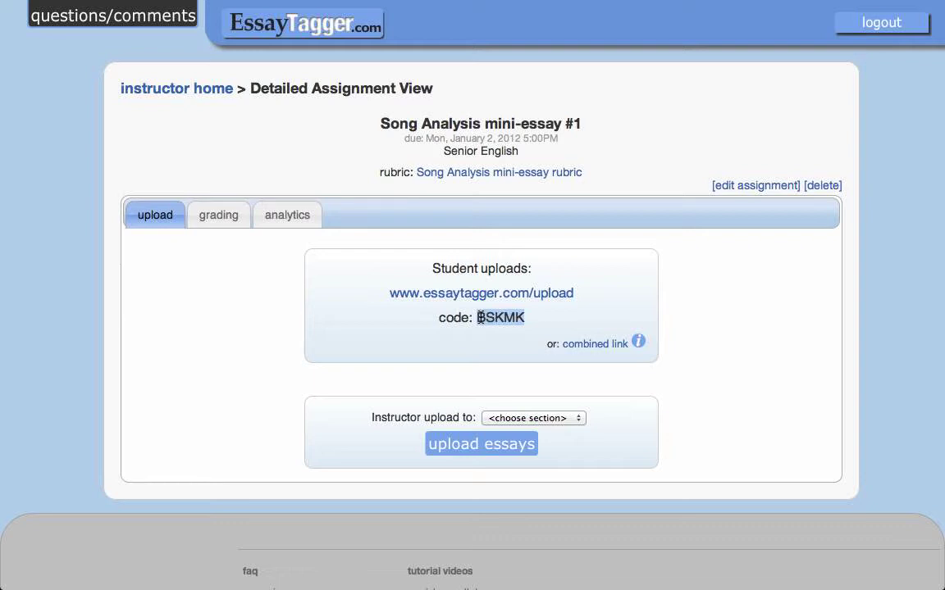
left_click(539, 320)
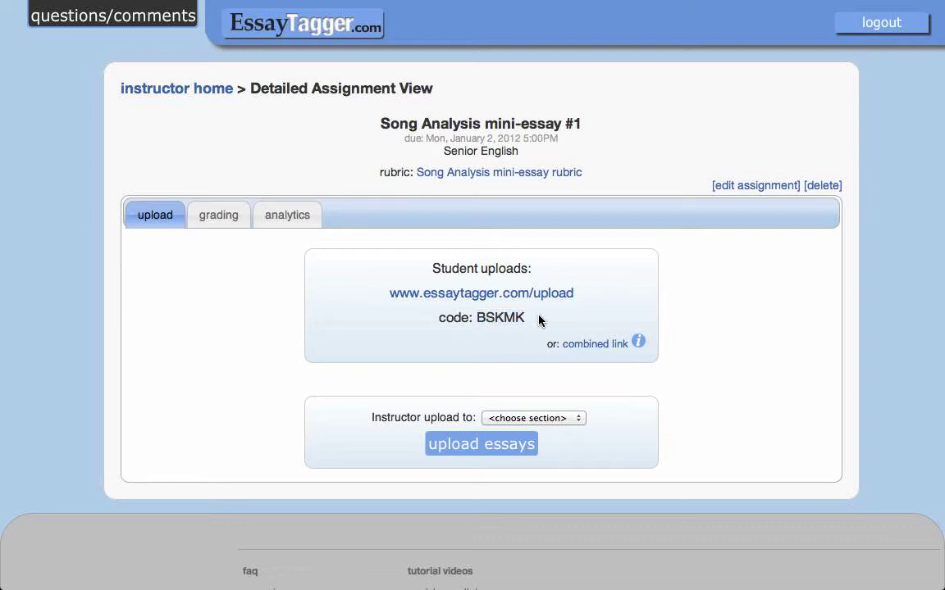
right_click(605, 349)
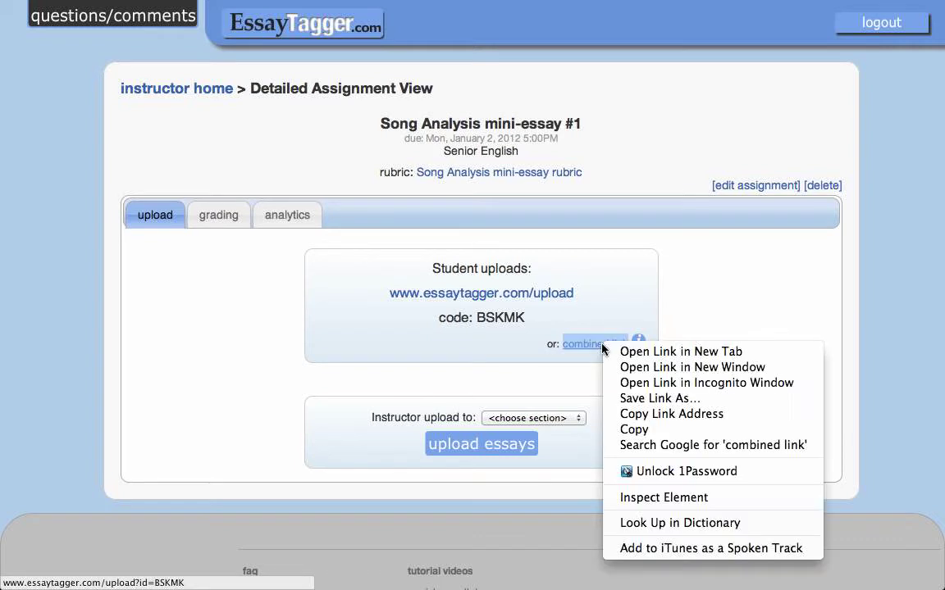
left_click(347, 188)
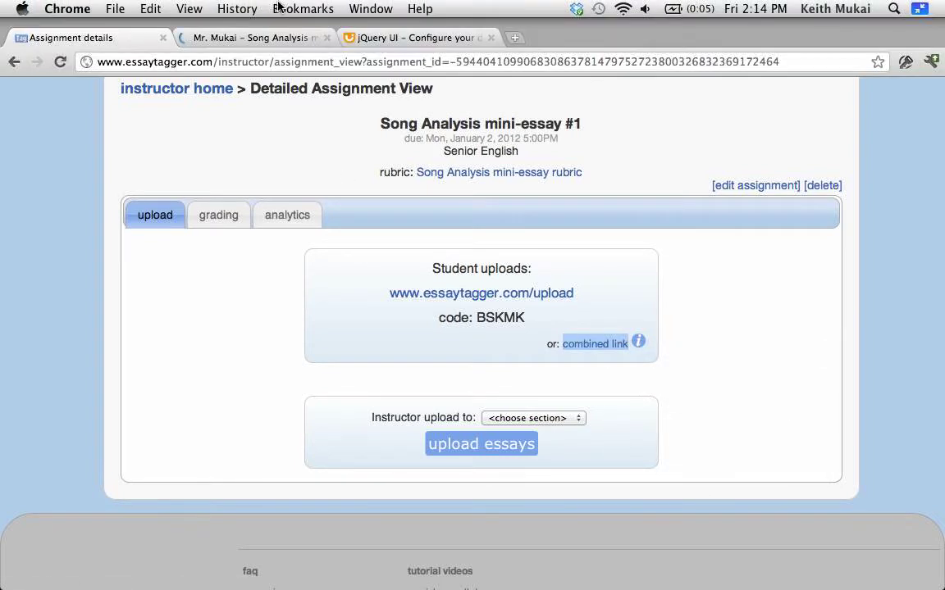
left_click(259, 37)
left_click(266, 59)
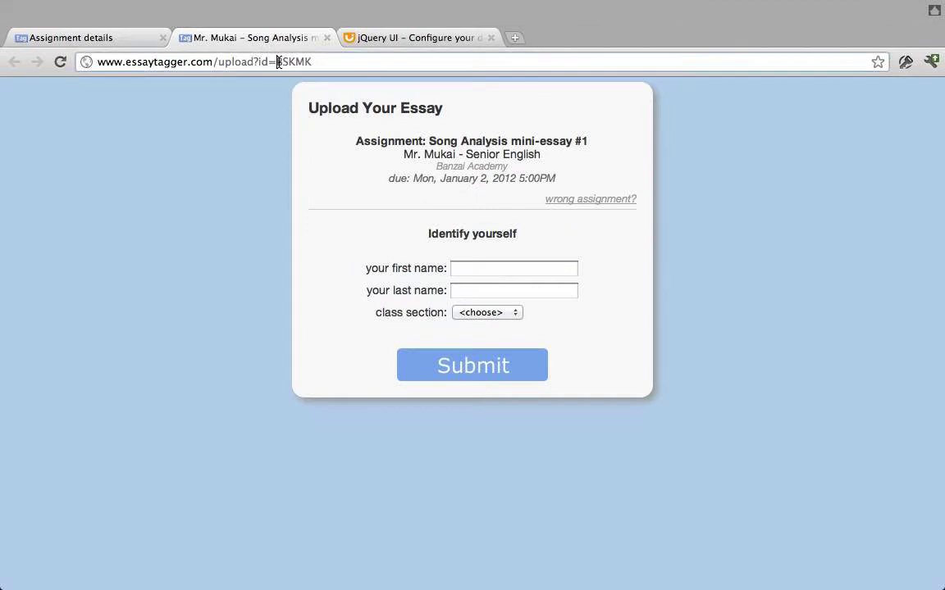
double_click(311, 61)
left_click(278, 64)
mouse_move(279, 64)
left_mouse_down()
mouse_move(254, 64)
mouse_move(264, 64)
left_mouse_up()
left_click_drag(276, 62, 253, 62)
left_click(330, 37)
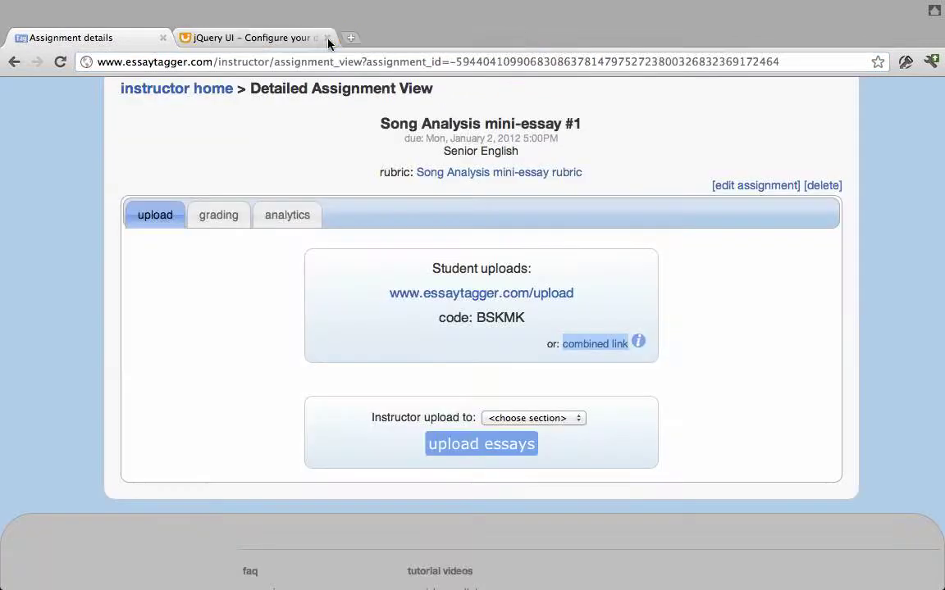
key("super+shift+f")
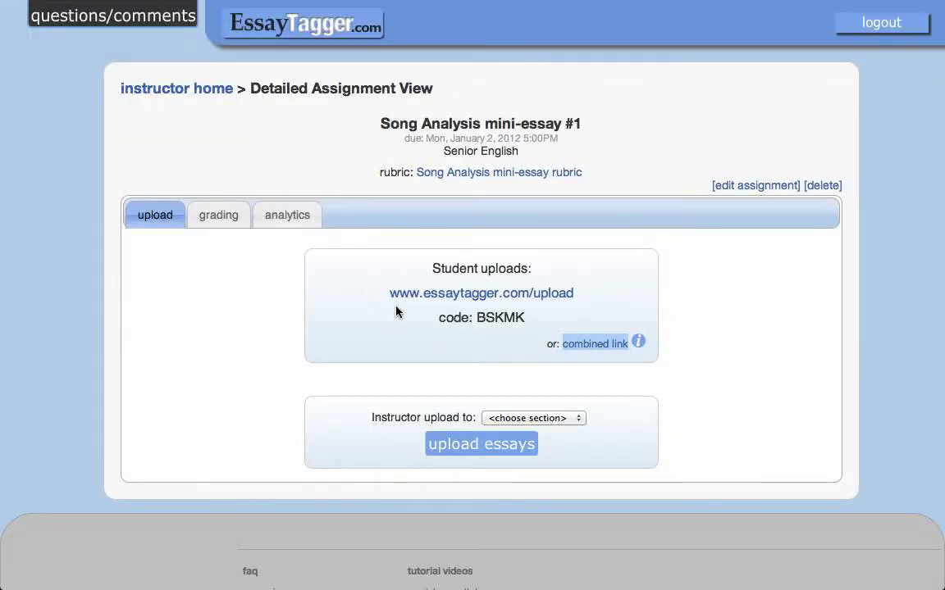
left_click_drag(523, 319, 475, 318)
right_click(504, 321)
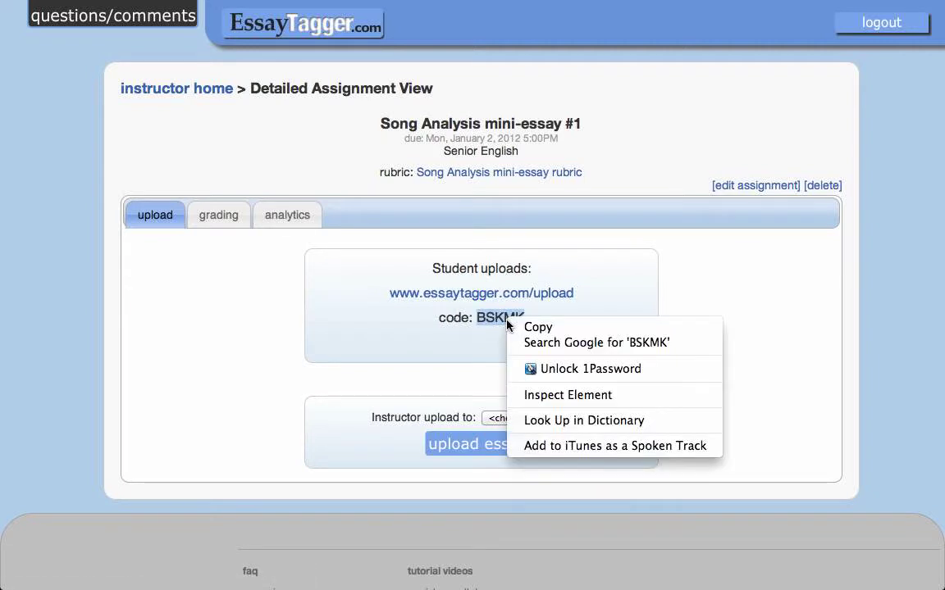
left_click(518, 325)
right_click(553, 305)
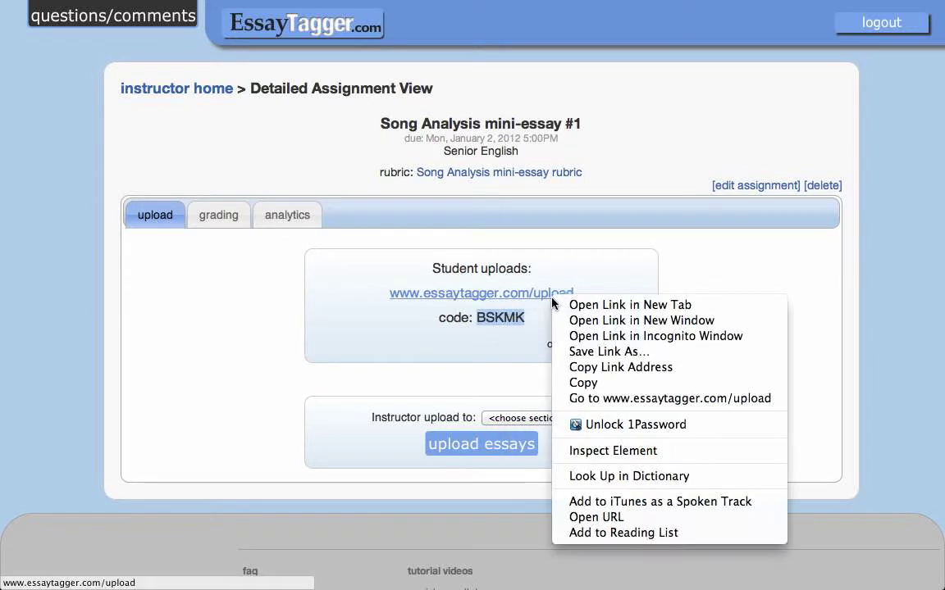
left_click(671, 302)
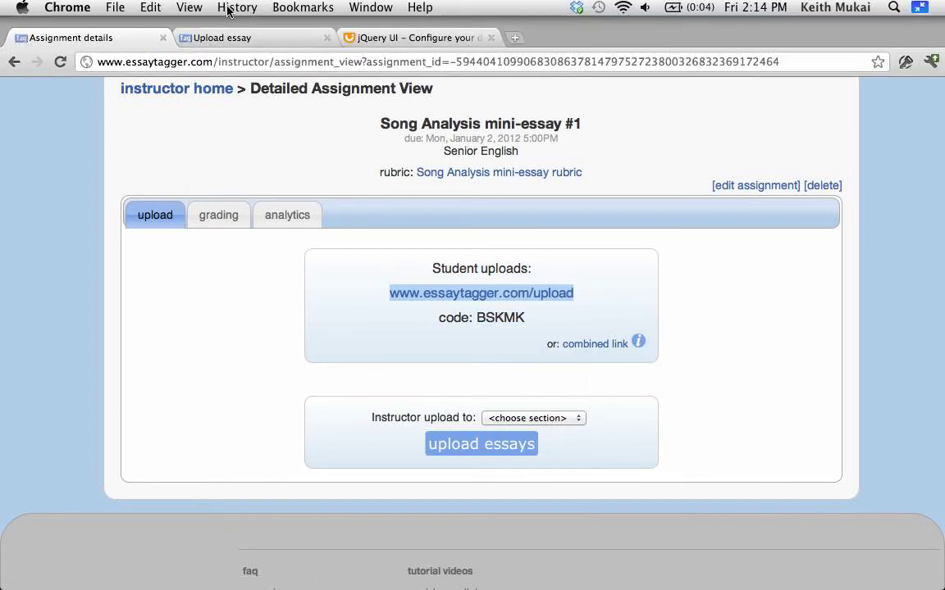
left_click(204, 36)
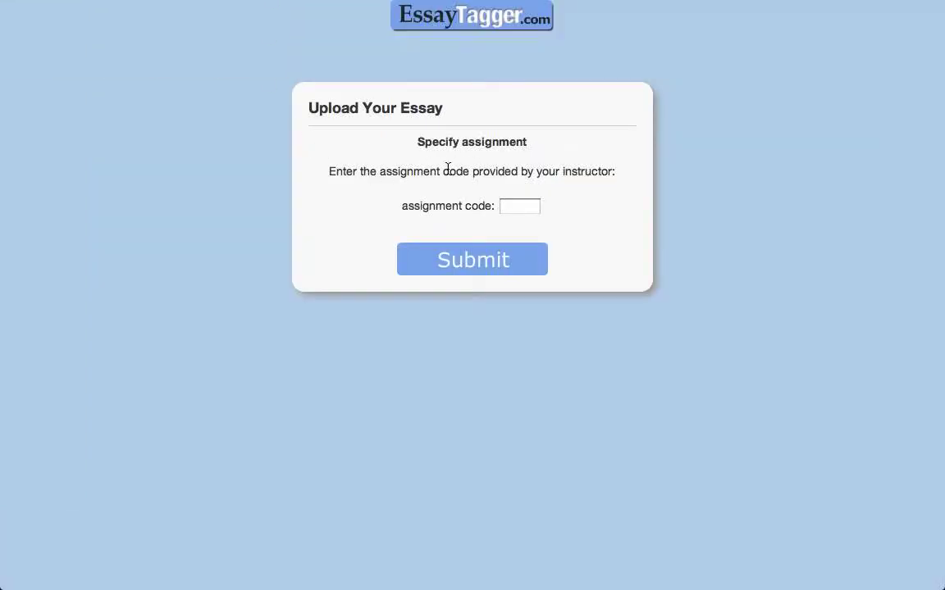
- Submit the bogus assignment code 'erqwe' to show the error
left_click(522, 208)
right_click(523, 209)
left_click(502, 210)
type("erqwe")
left_click(508, 263)
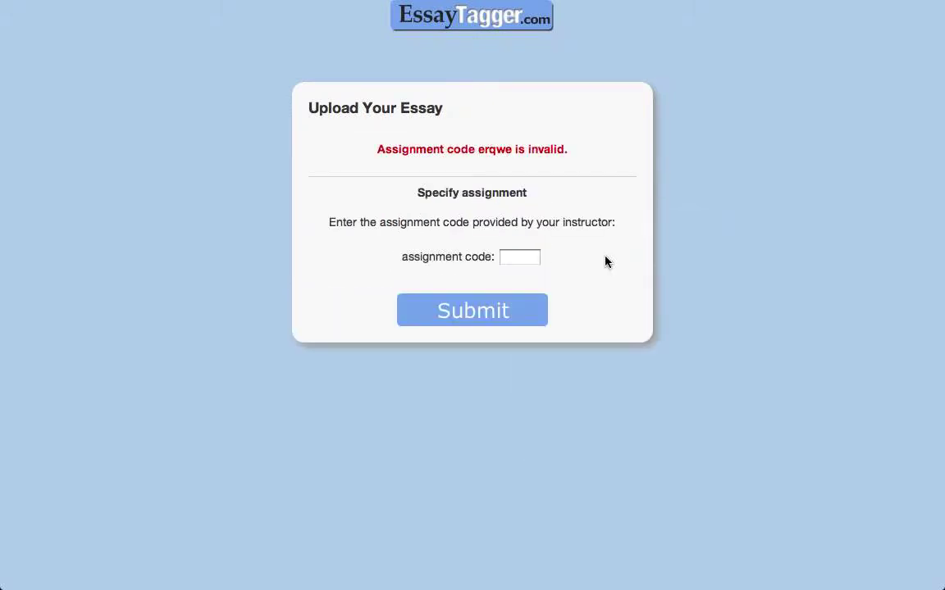
left_click(529, 257)
left_click(502, 310)
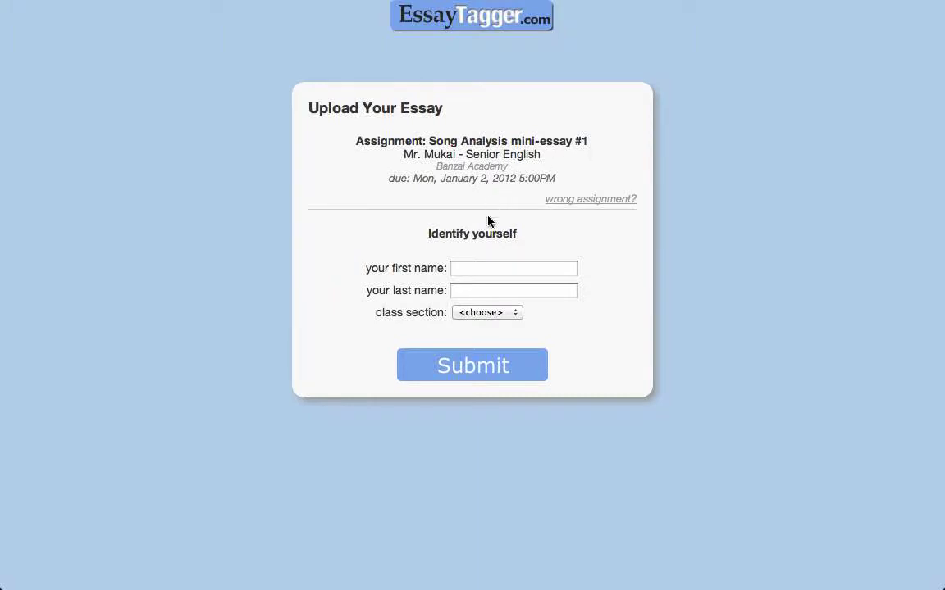
- Enter the student's first and last name, choose 4th Period, submit, and open the file chooser
left_click(524, 268)
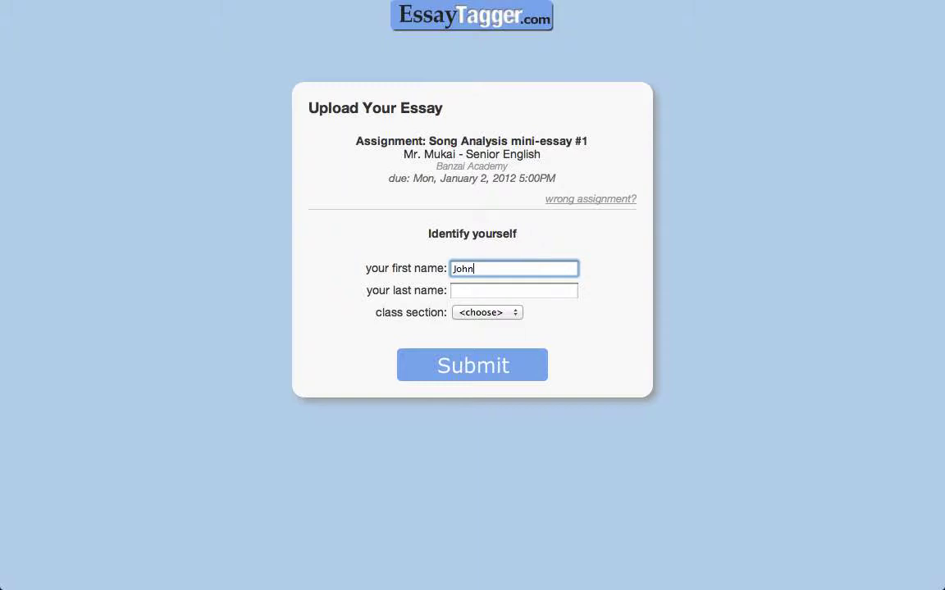
left_click(513, 290)
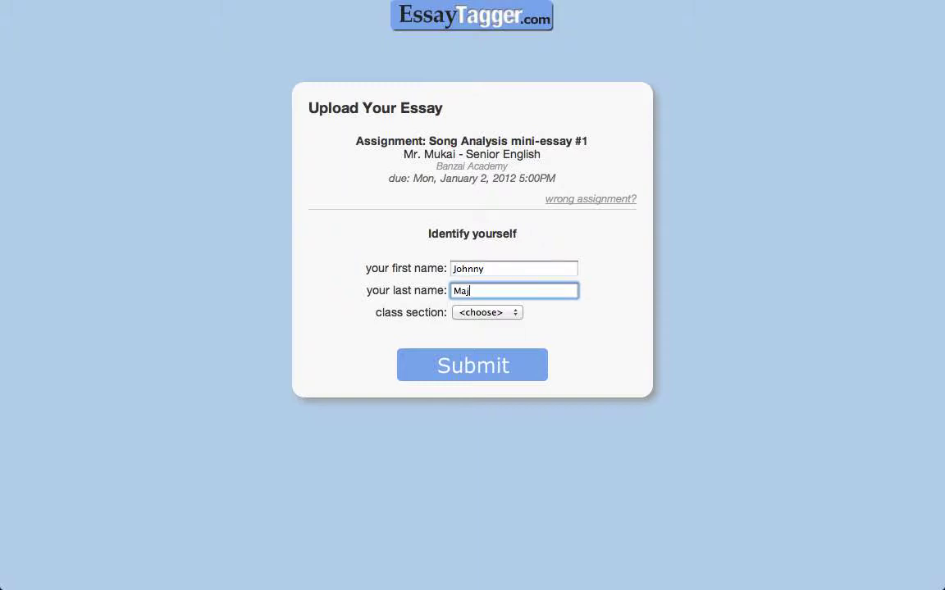
left_click(495, 313)
left_click(491, 324)
left_click(483, 371)
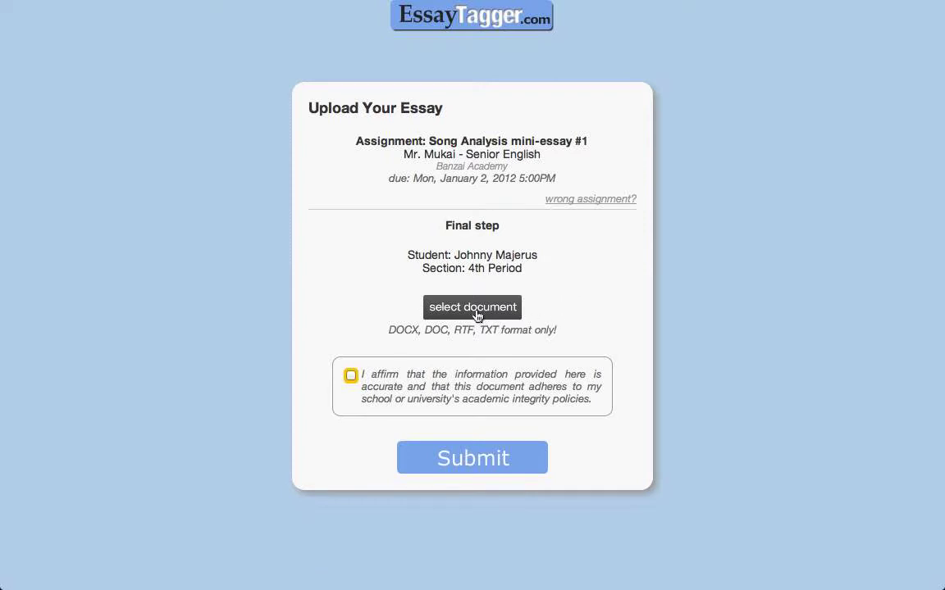
left_click(475, 307)
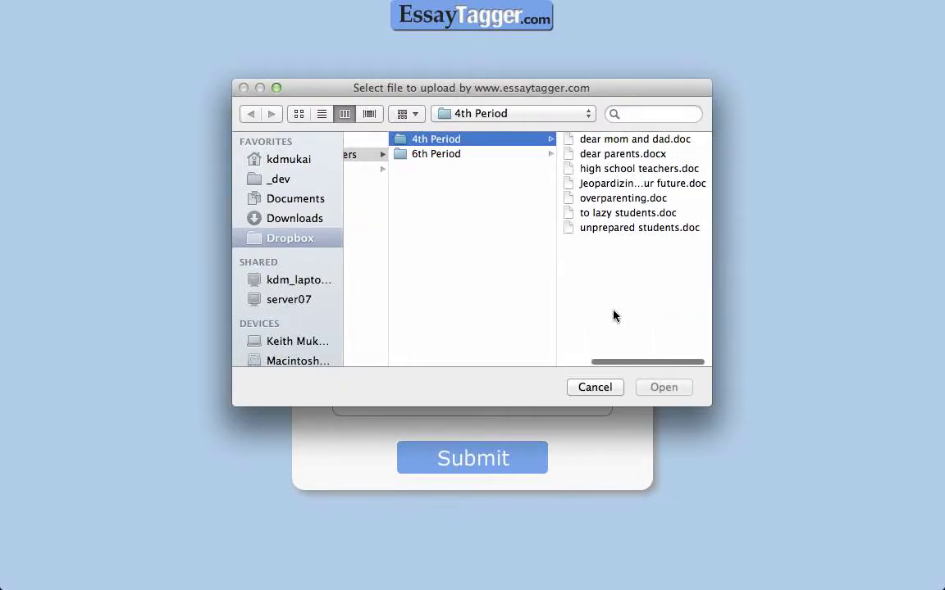
- Attach high school teachers.doc, attempt submission, then tick the academic integrity affirmation
left_click(650, 170)
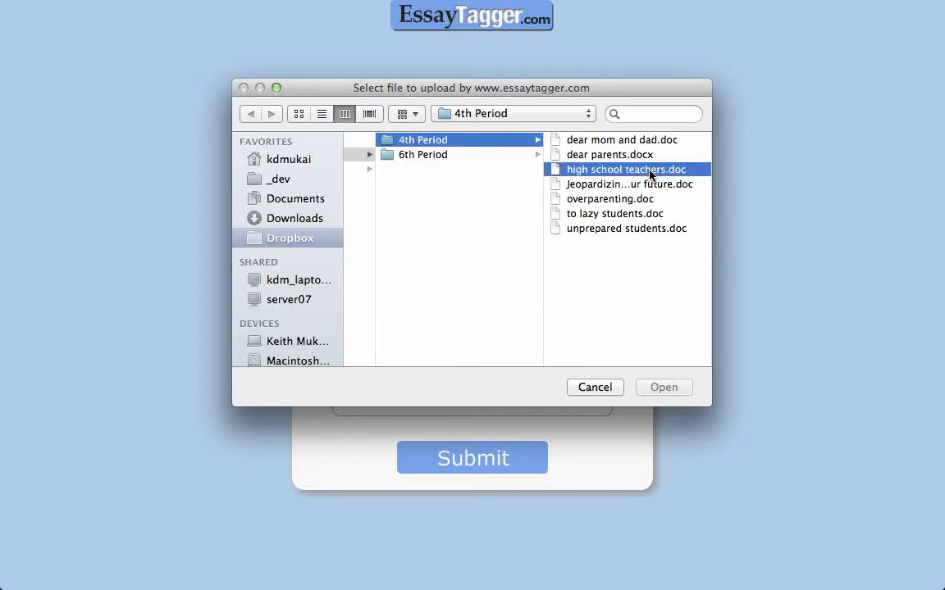
left_click(664, 386)
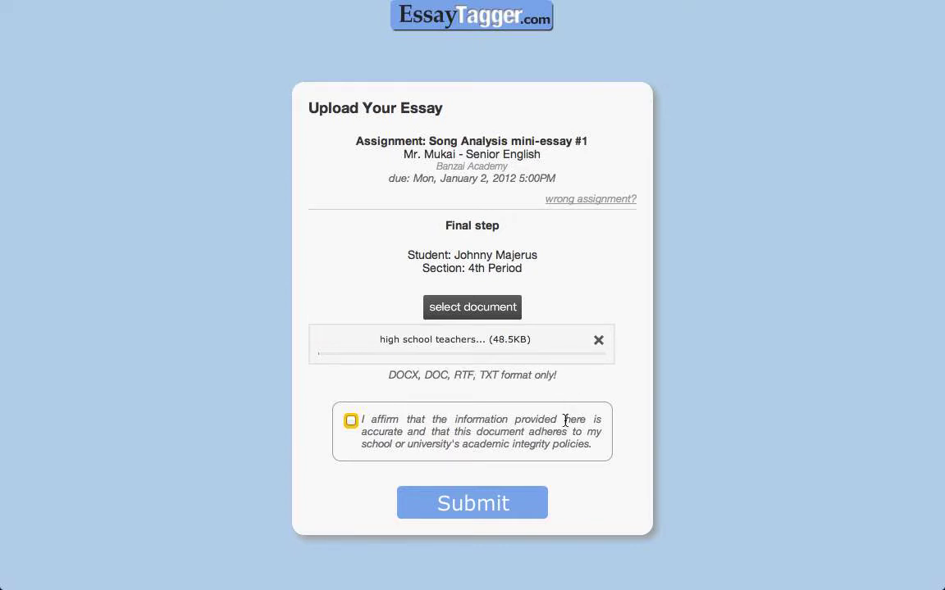
left_click(449, 507)
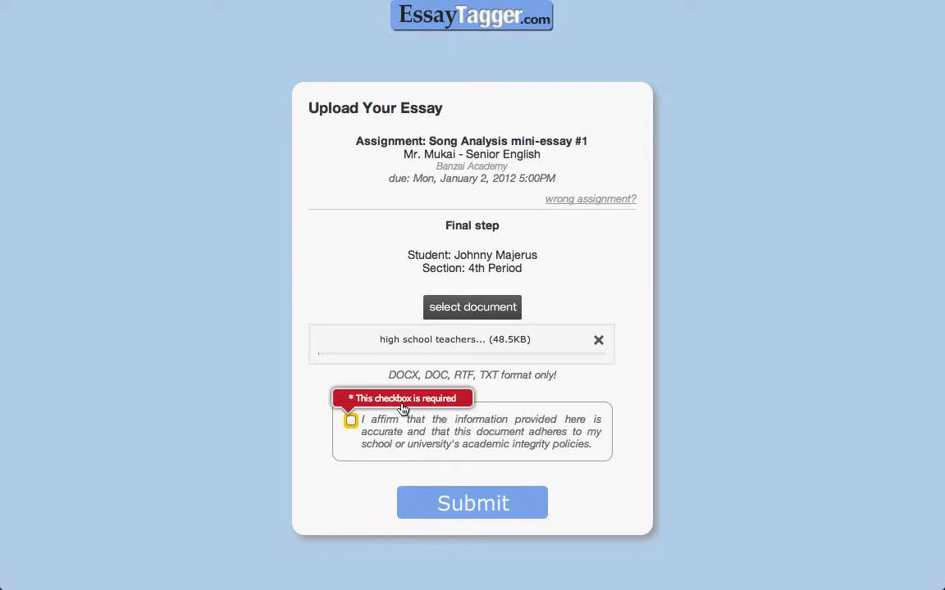
left_click(350, 422)
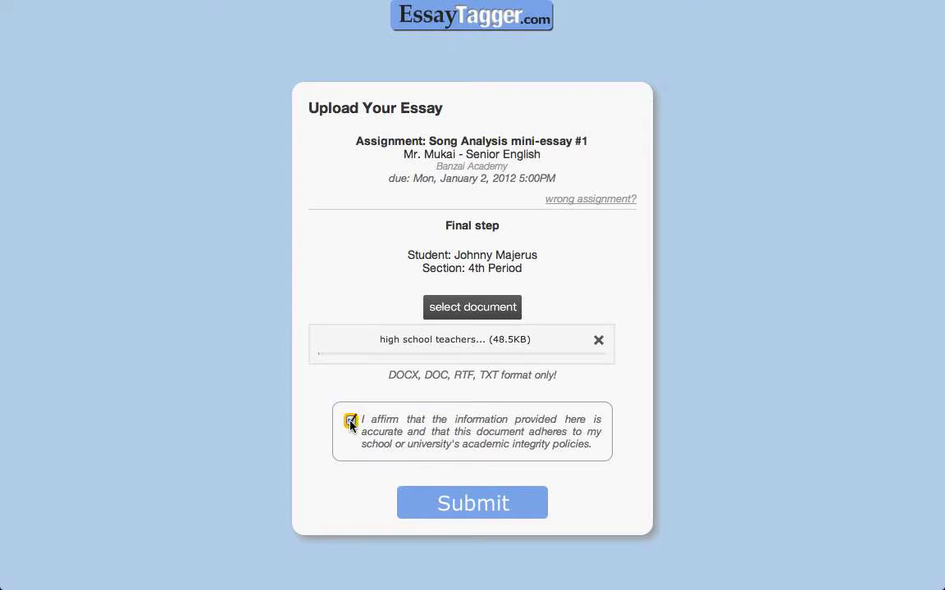
- Submit high school teachers.doc, review the displayed essay, and highlight the submission date and time
left_click(474, 501)
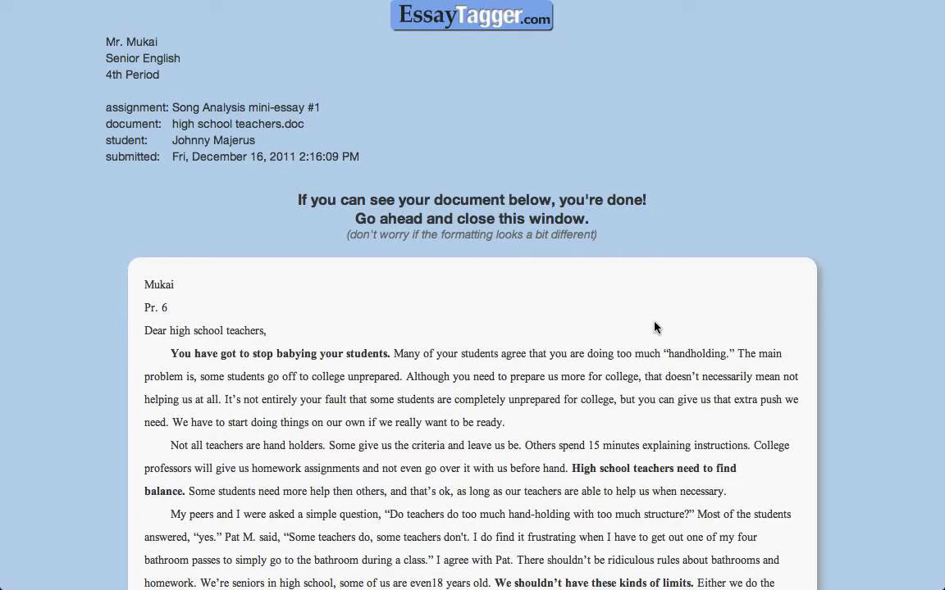
scroll(656, 328, "down", 5)
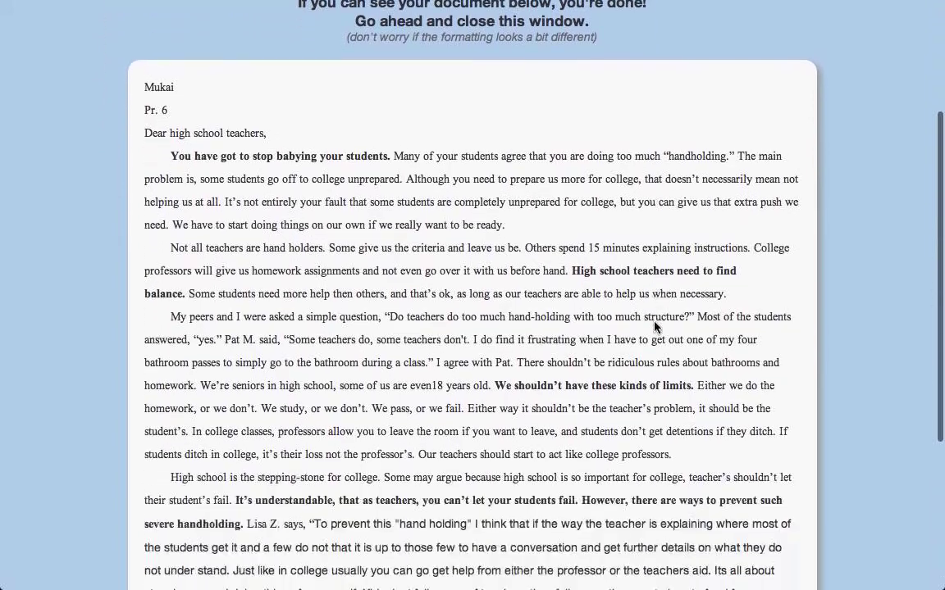
scroll(656, 326, "down", 3)
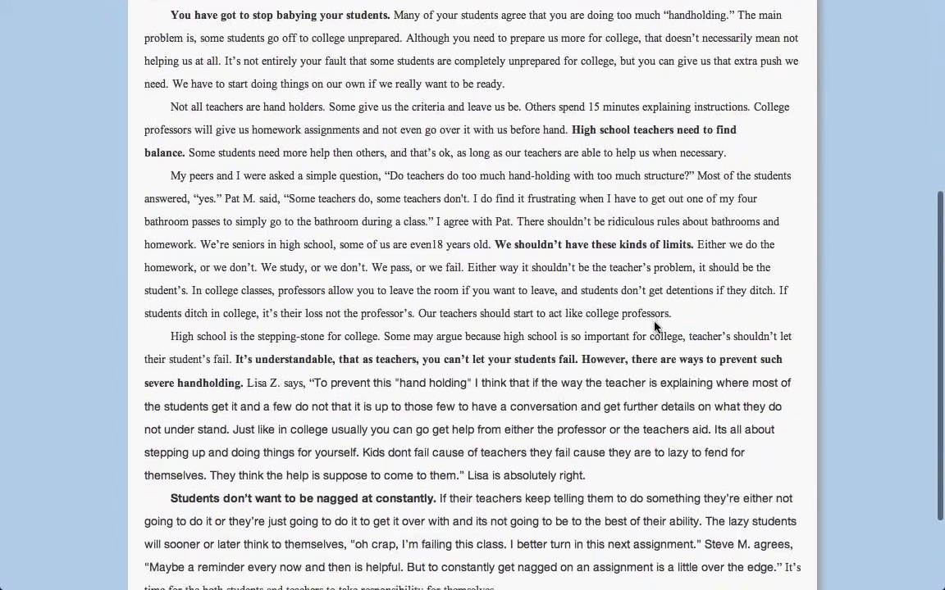
scroll(654, 326, "up", 8)
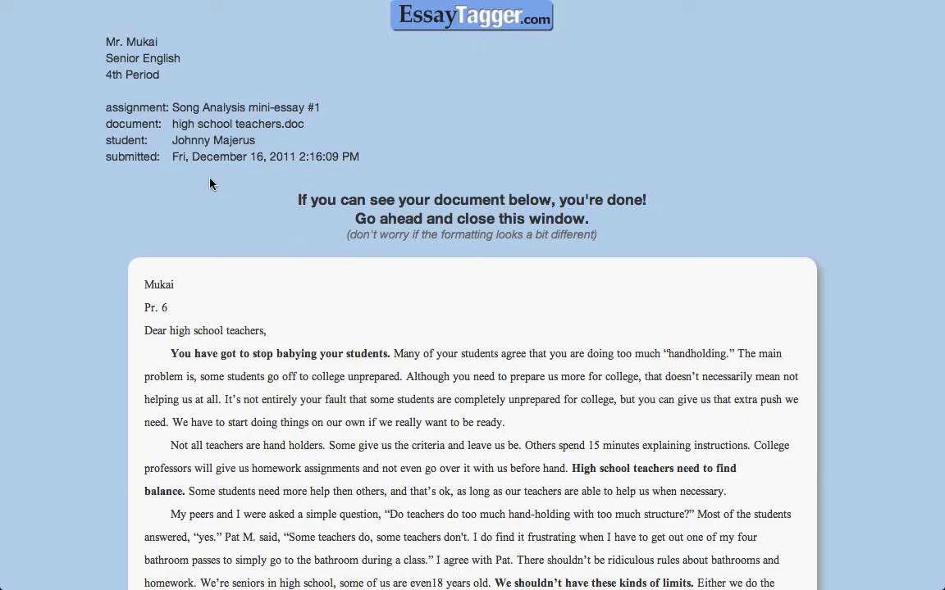
left_click_drag(174, 157, 363, 157)
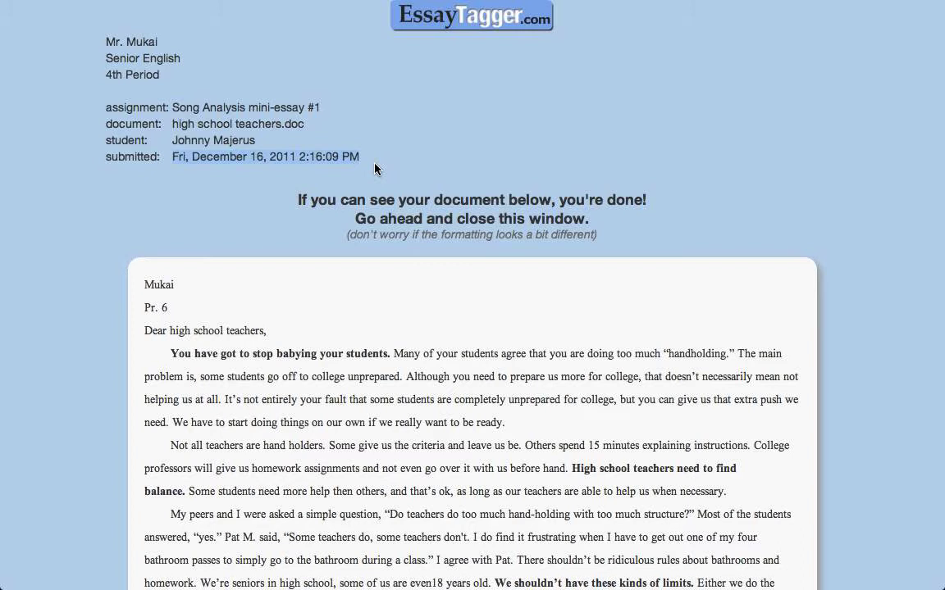
- Check the 4th Period grading list, close the student upload page, and show the upload link and code
mouse_move(308, 3)
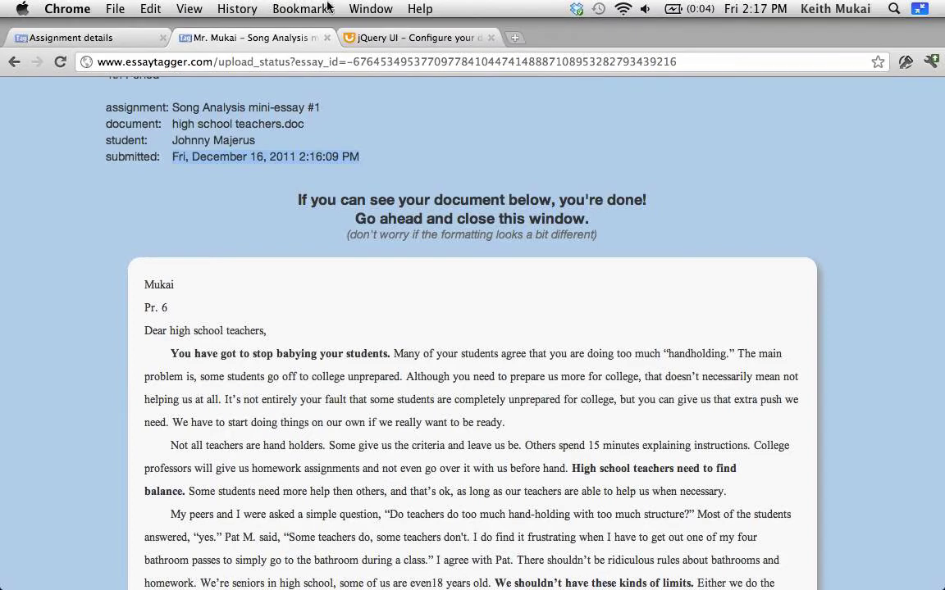
left_click(59, 37)
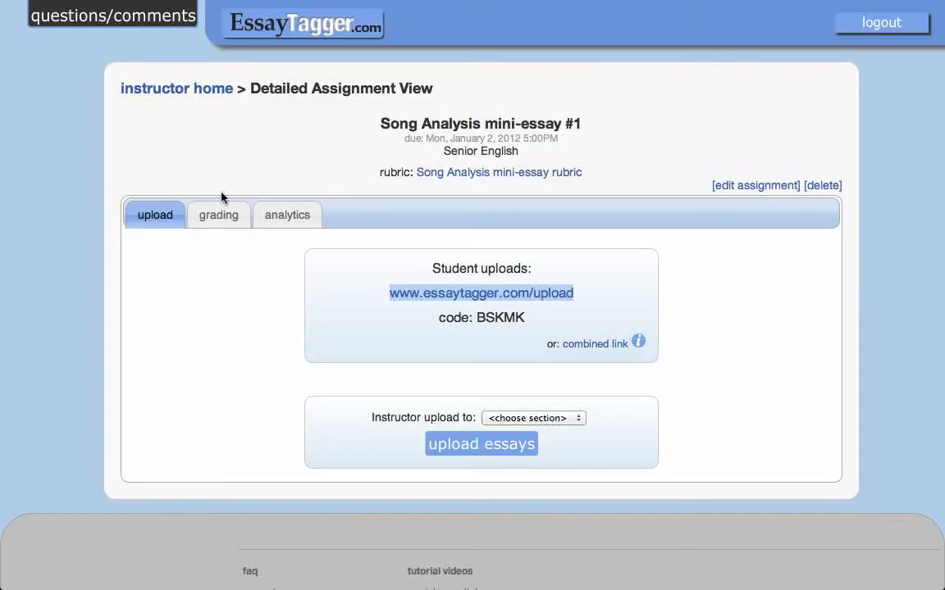
left_click(221, 200)
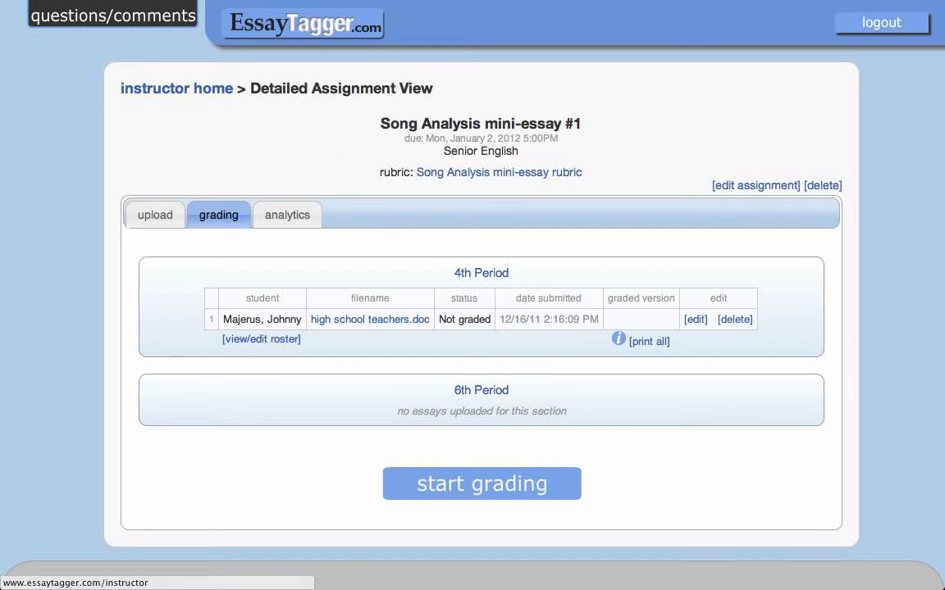
mouse_move(270, 16)
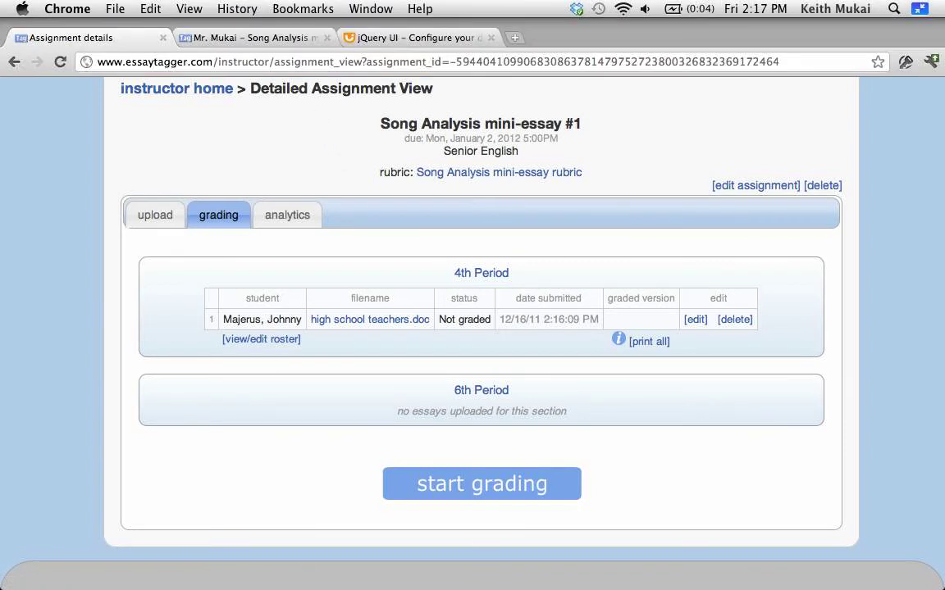
left_click(327, 38)
left_click(155, 213)
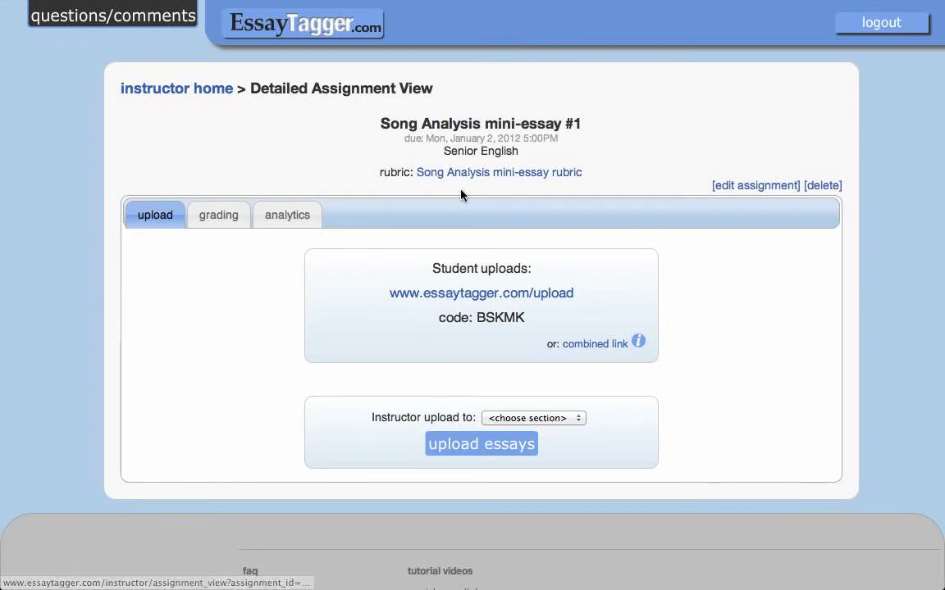
- Via the combined link, enter the student's first and last name, choose 4th Period, and submit
left_click(583, 344)
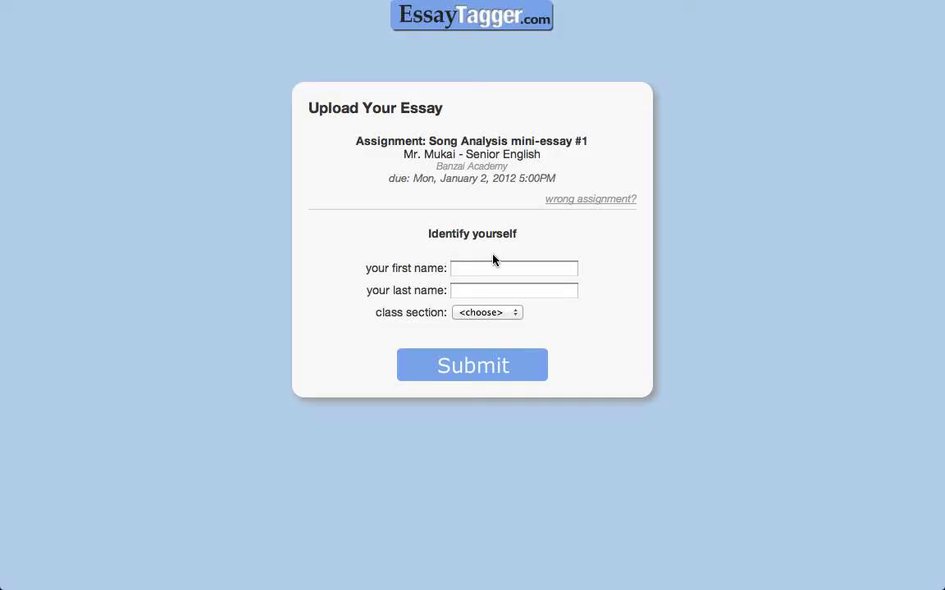
left_click(500, 270)
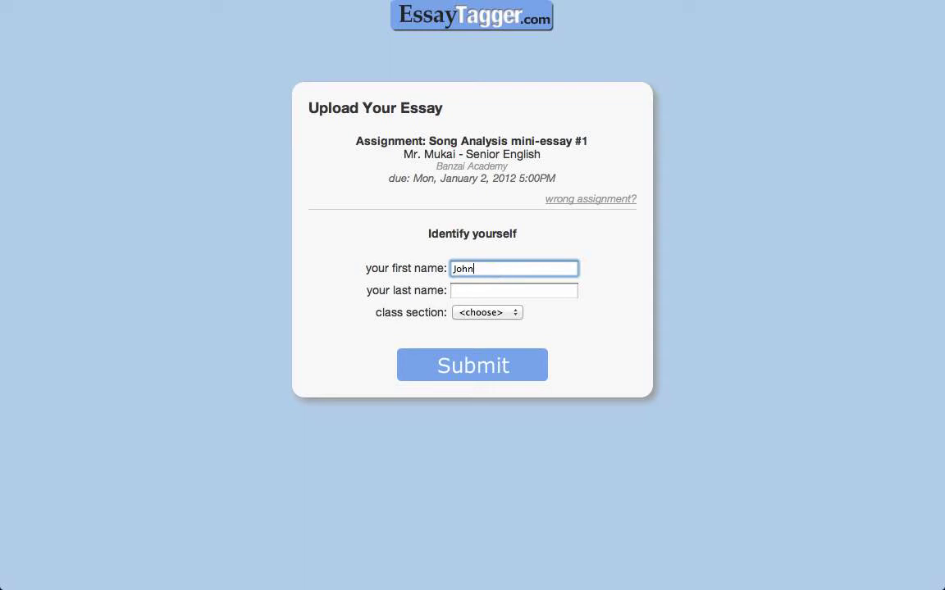
key("Tab")
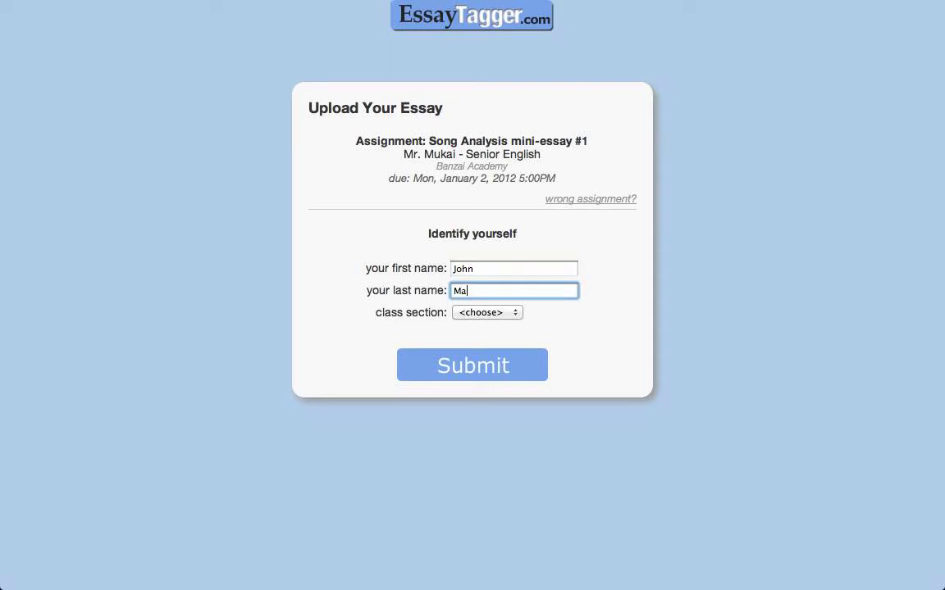
left_click(512, 314)
left_click(502, 329)
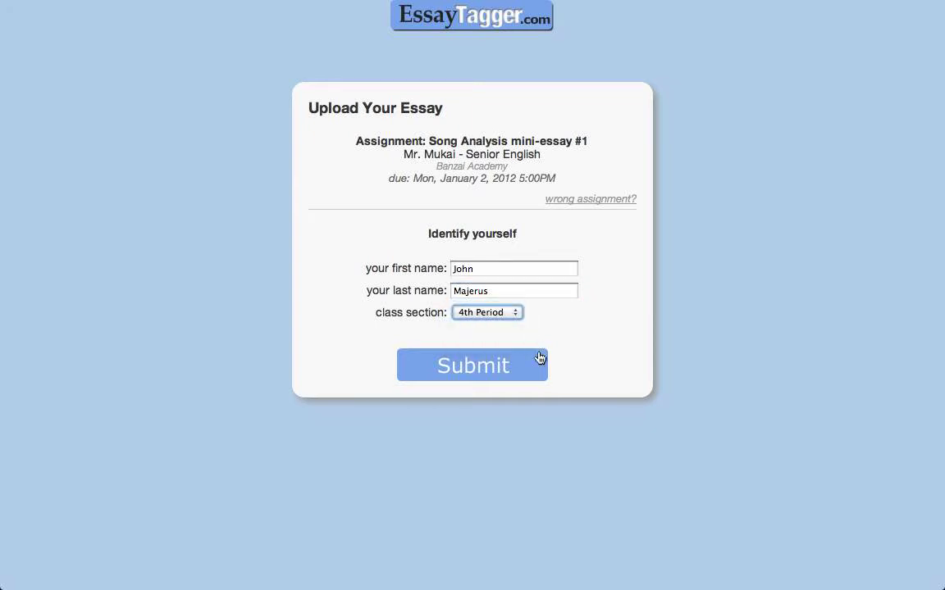
left_click(483, 376)
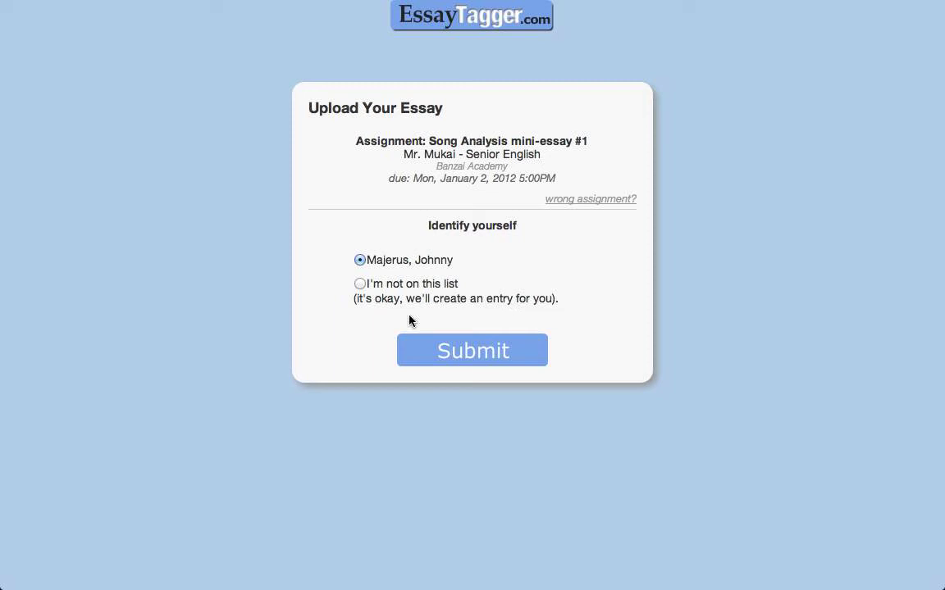
- Mark the student as not on the roster and exit full-screen browsing
left_click(360, 284)
key("super+shift+f")
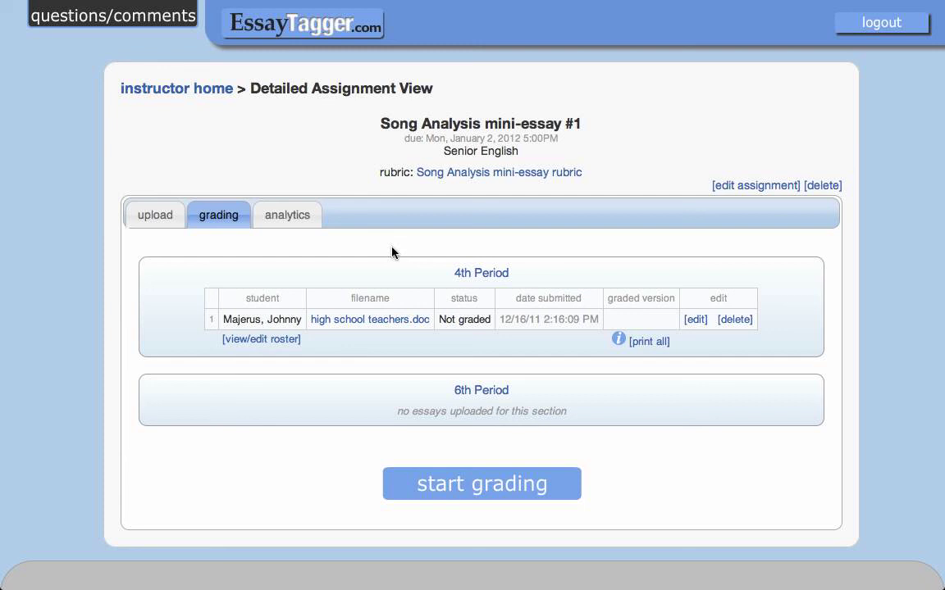
- Permanently delete high school teachers.doc and verify the Song Analysis grading list shows no essays
left_click(735, 320)
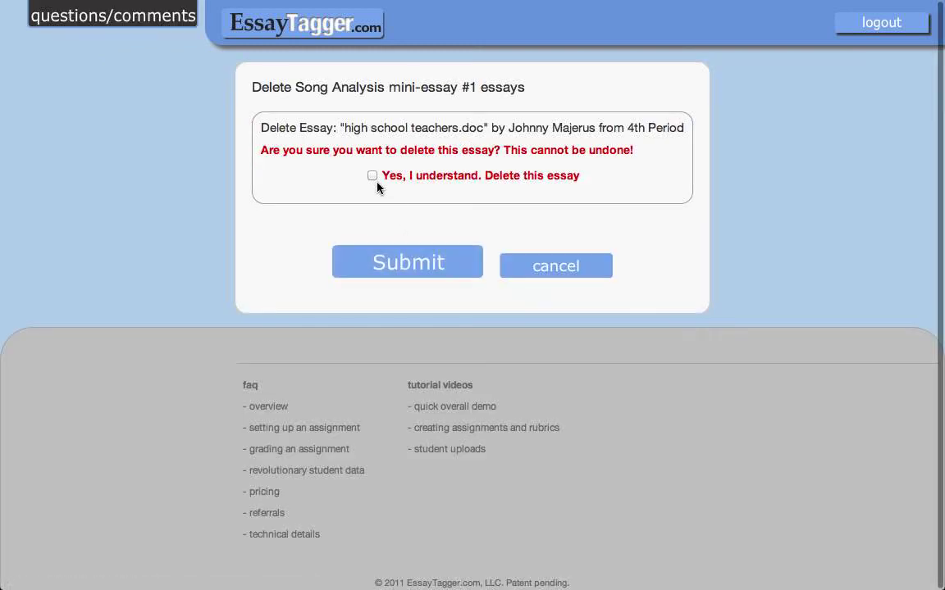
left_click(373, 175)
left_click(385, 264)
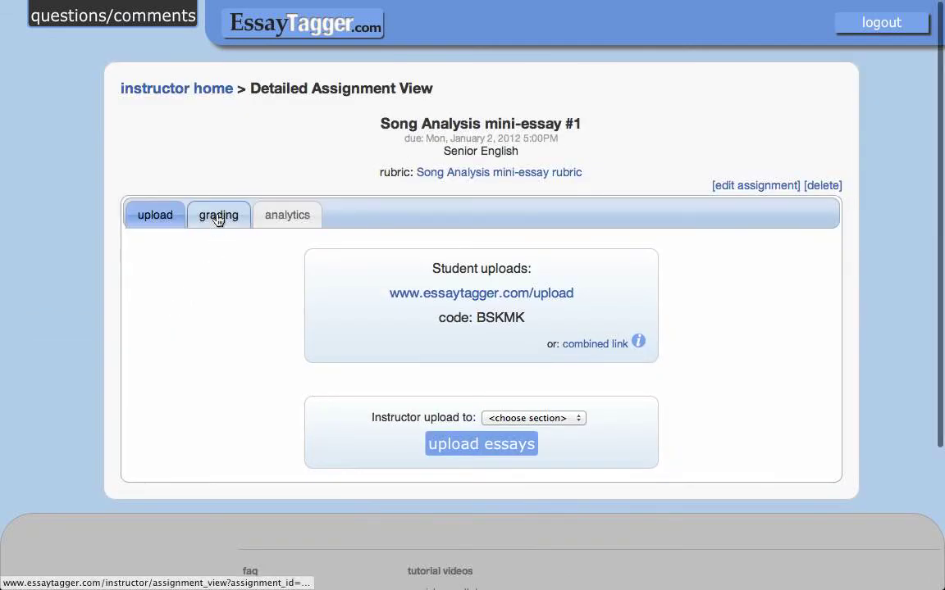
left_click(218, 219)
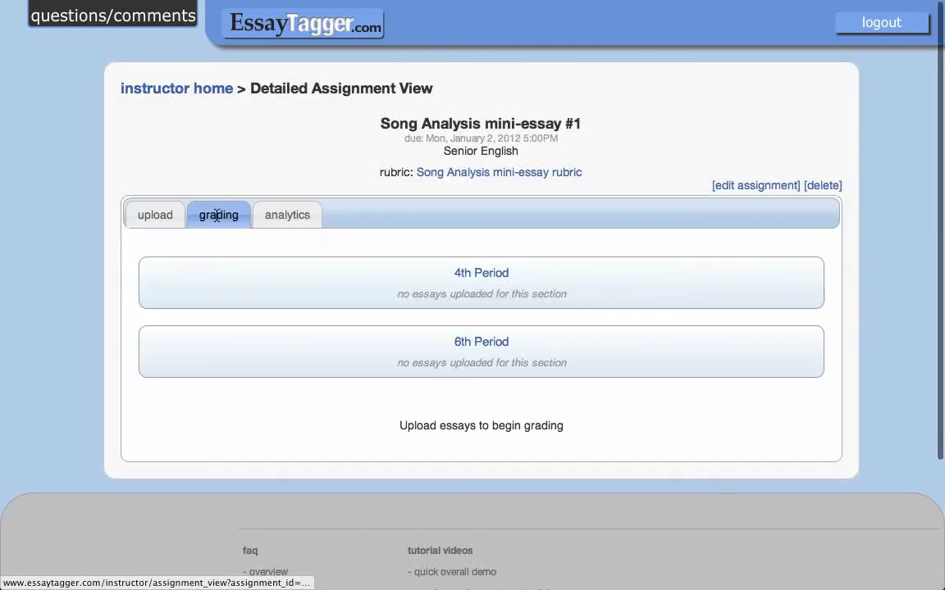